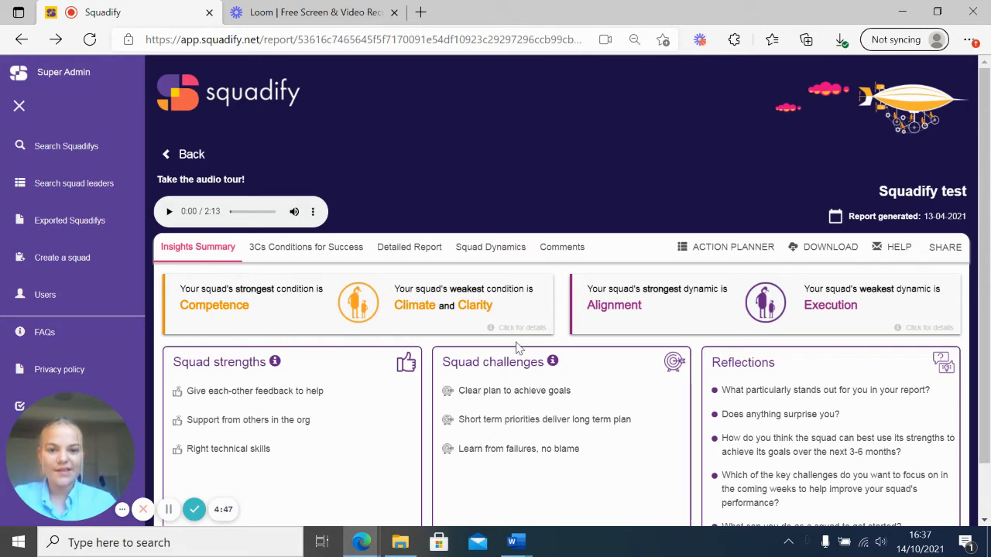
Open the action planner for the Squadify test report
scroll(517, 348, down, 1)
scroll(517, 347, up, 1)
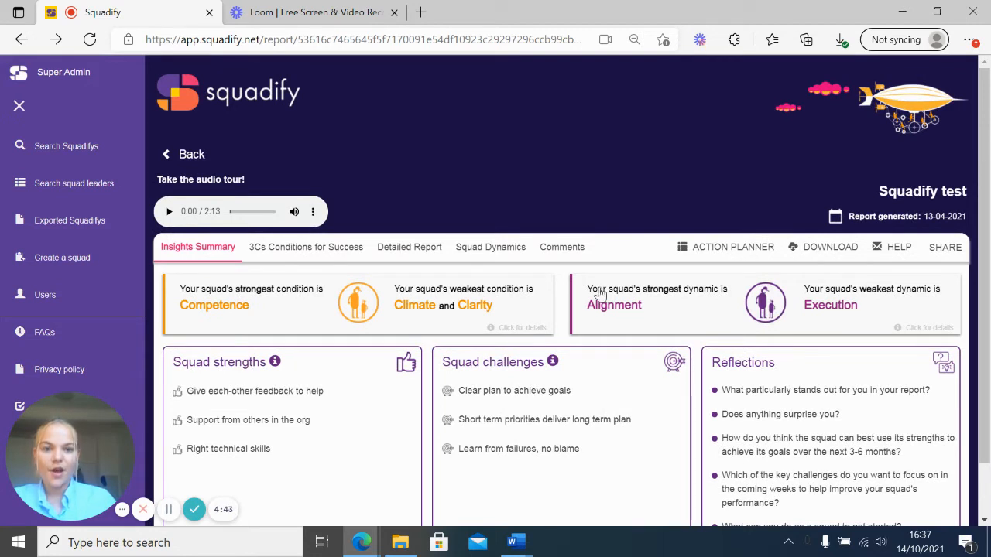
click(703, 252)
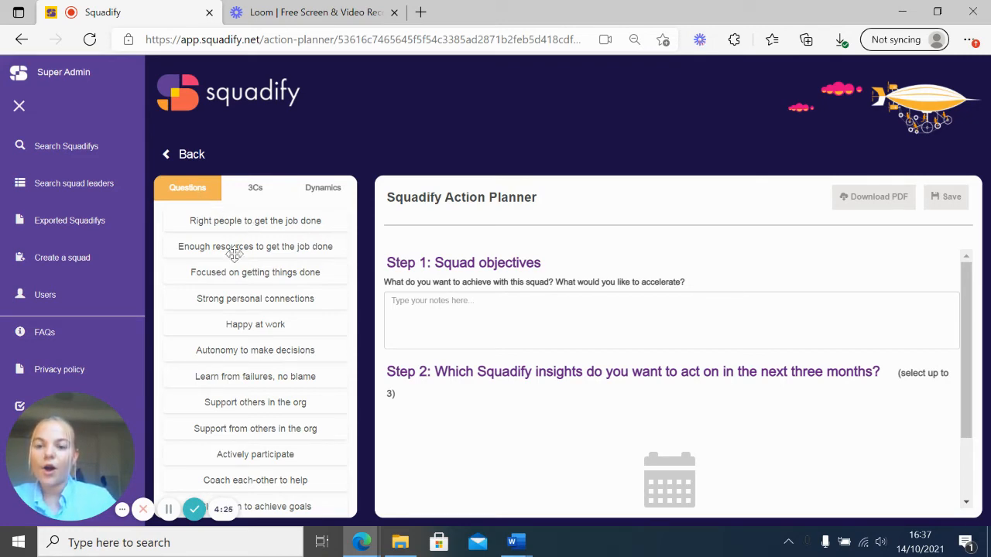
Look through the available insights under Questions, 3Cs and Dynamics, and return to the Questions list
scroll(248, 278, down, 1)
scroll(247, 280, down, 7)
scroll(248, 280, up, 8)
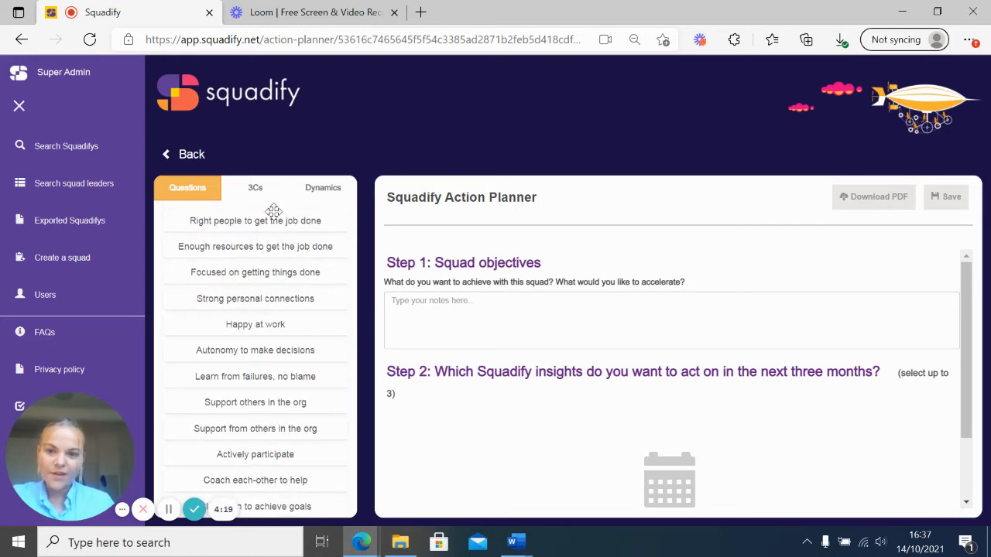
click(253, 190)
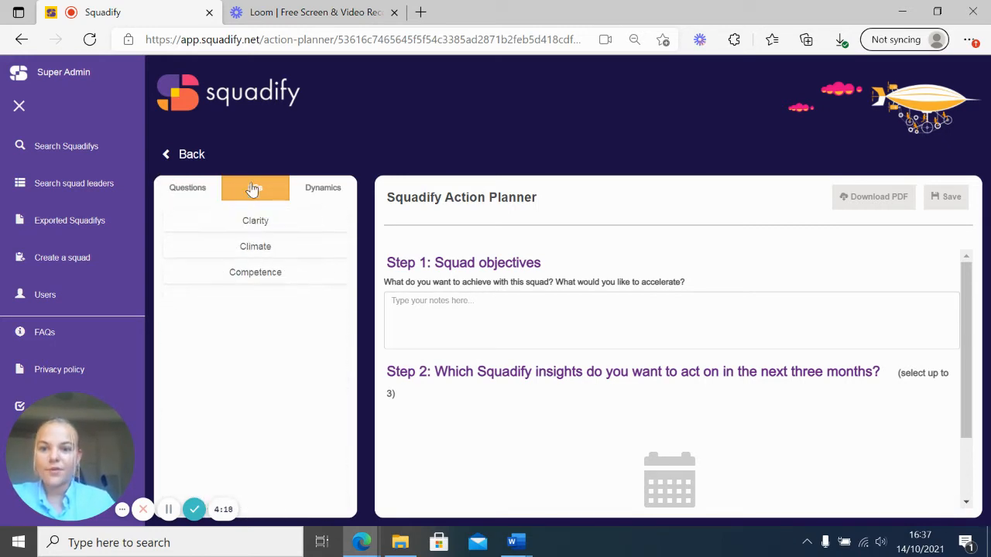
click(309, 191)
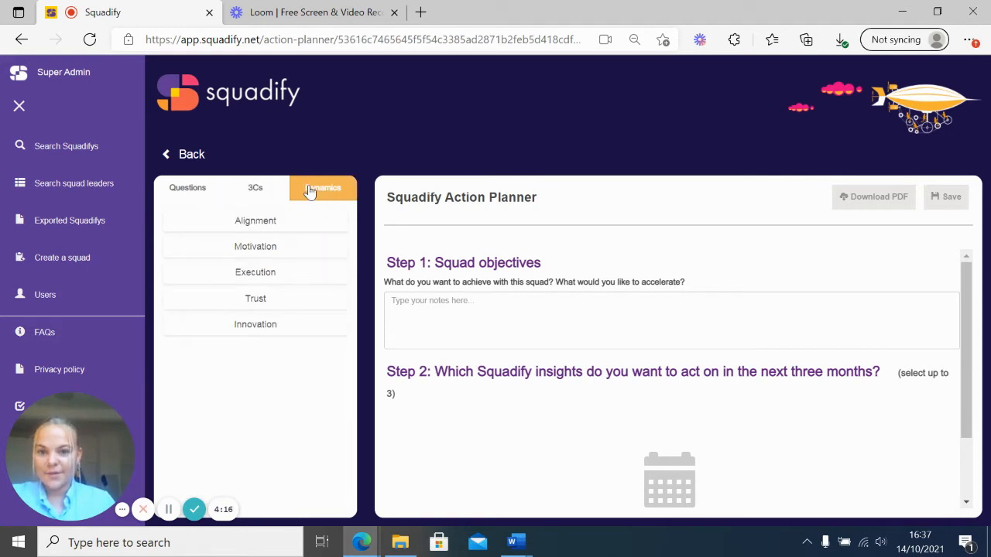
click(199, 190)
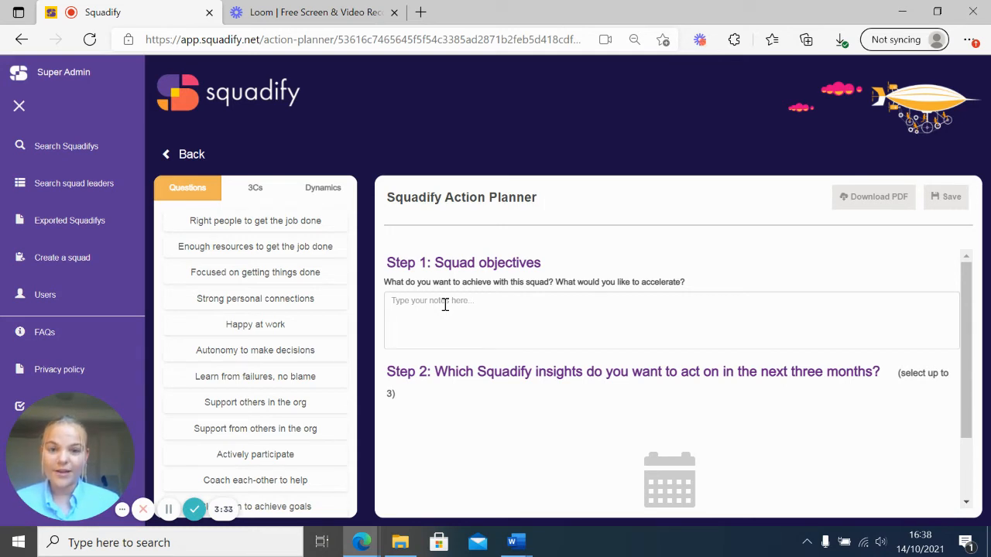
Add three insights to Step 2: Actively participate from Questions, Clarity from 3Cs and Alignment from Dynamics
scroll(446, 306, down, 2)
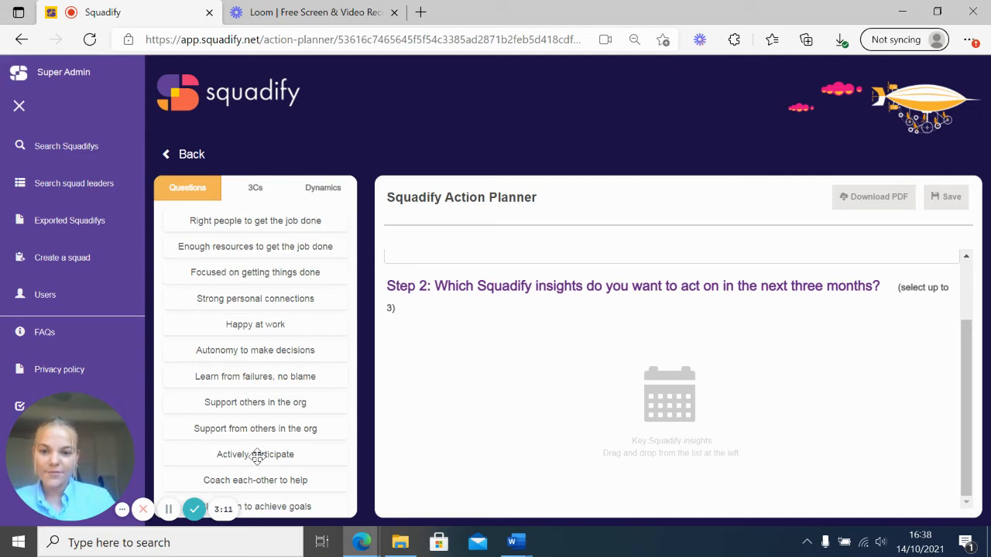
drag(257, 457, 482, 362)
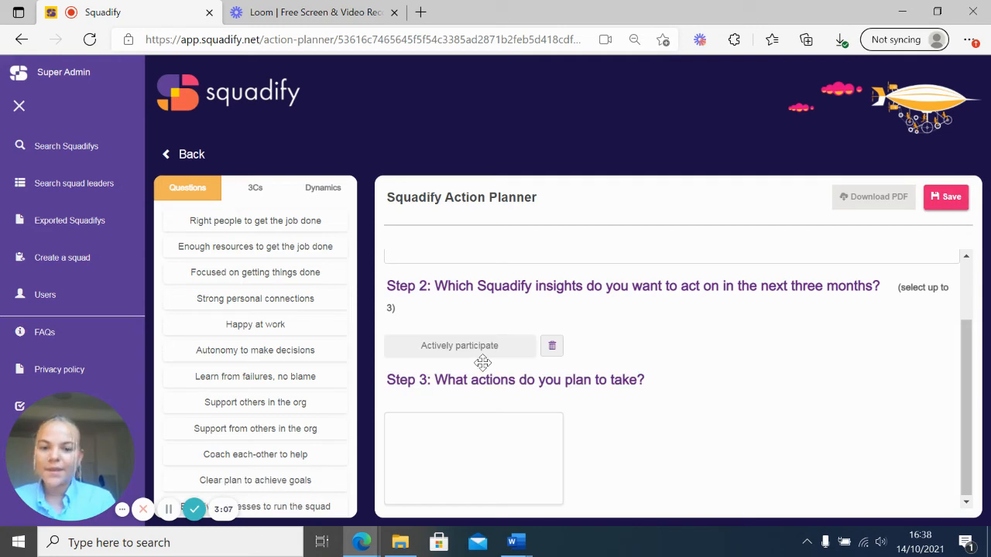
click(264, 201)
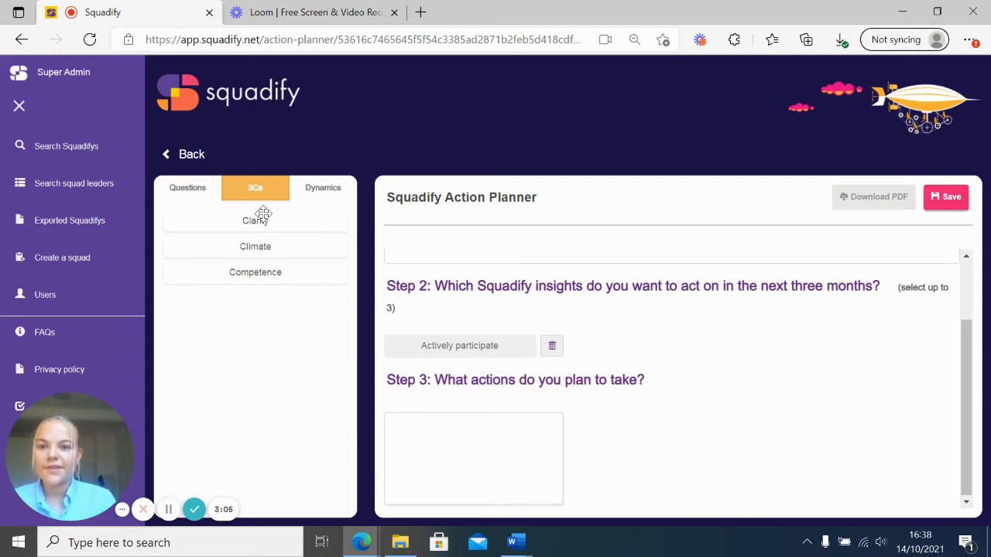
drag(264, 219, 669, 333)
click(310, 197)
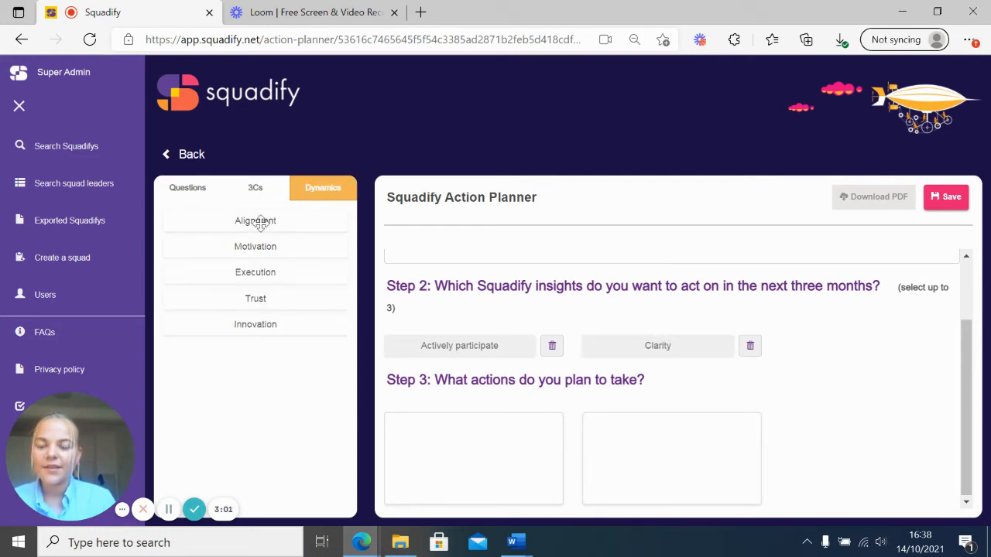
drag(258, 221, 850, 353)
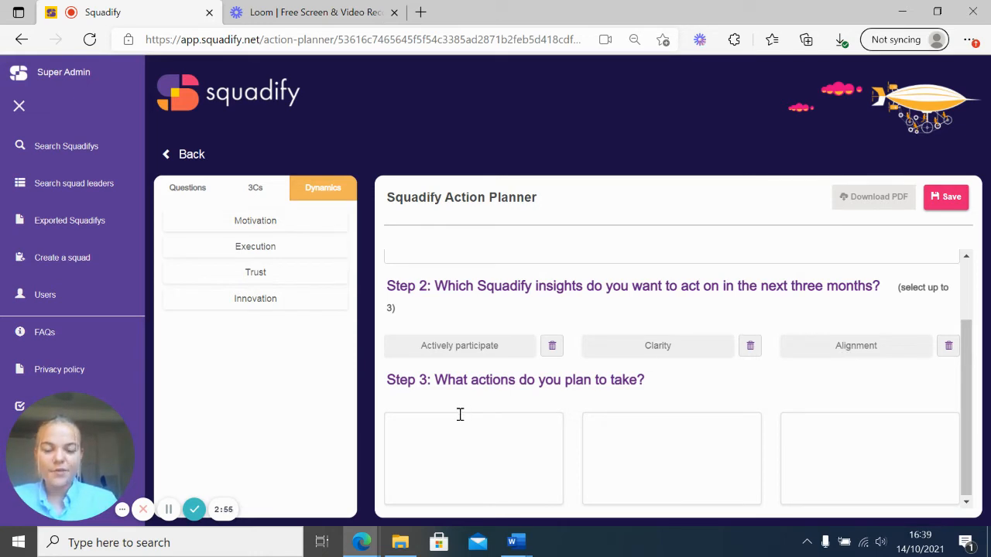
Enter "better communication and overall higher revenue" as the squad objectives in Step 1
click(501, 453)
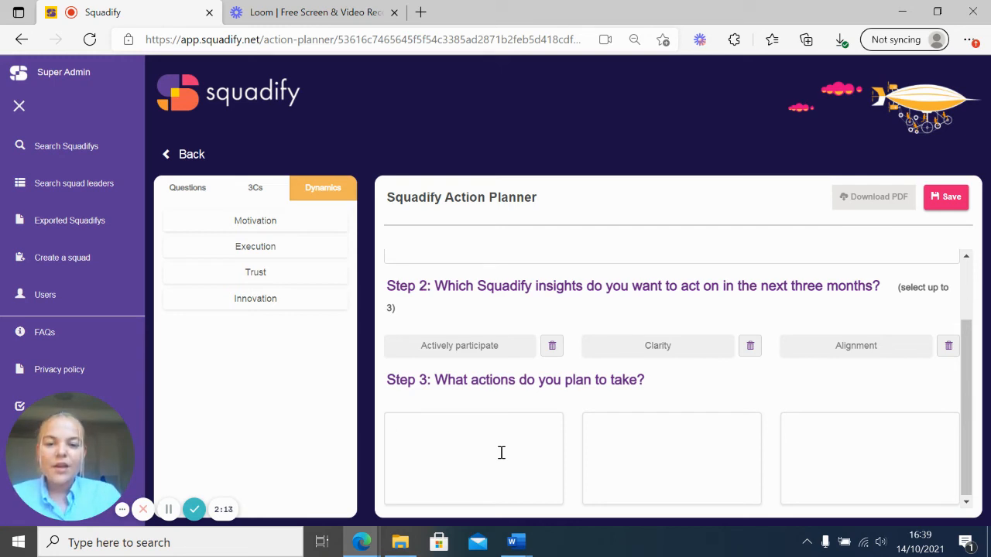
scroll(502, 453, up, 1)
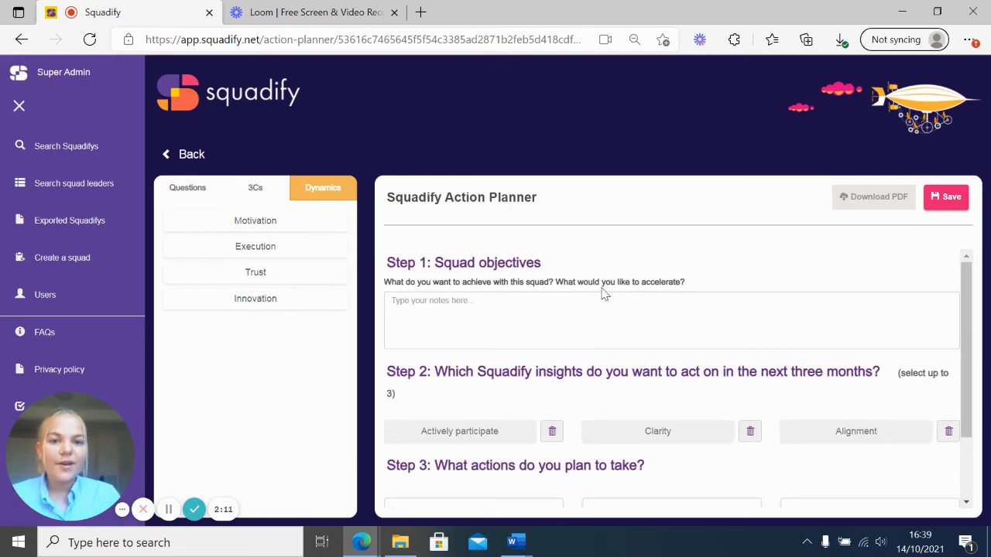
click(562, 318)
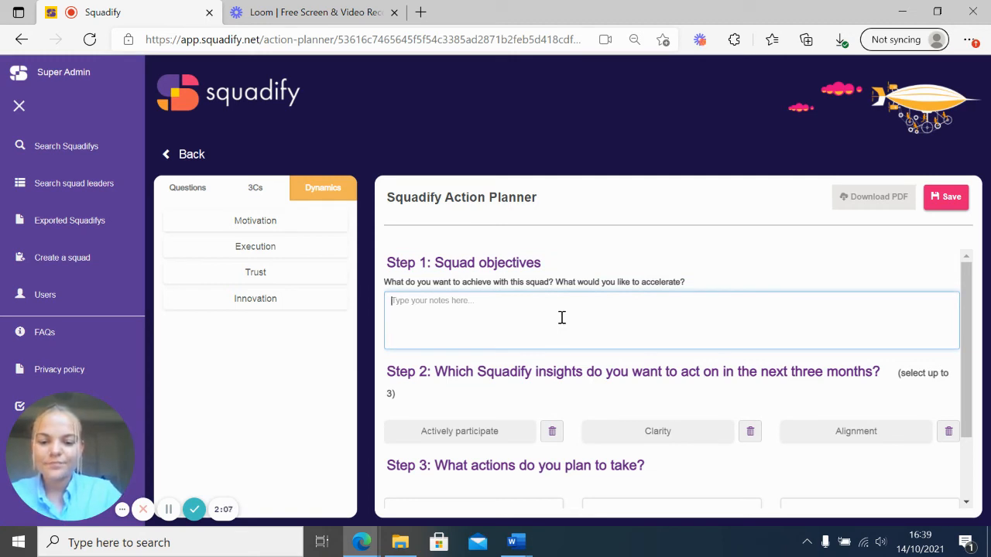
text(better)
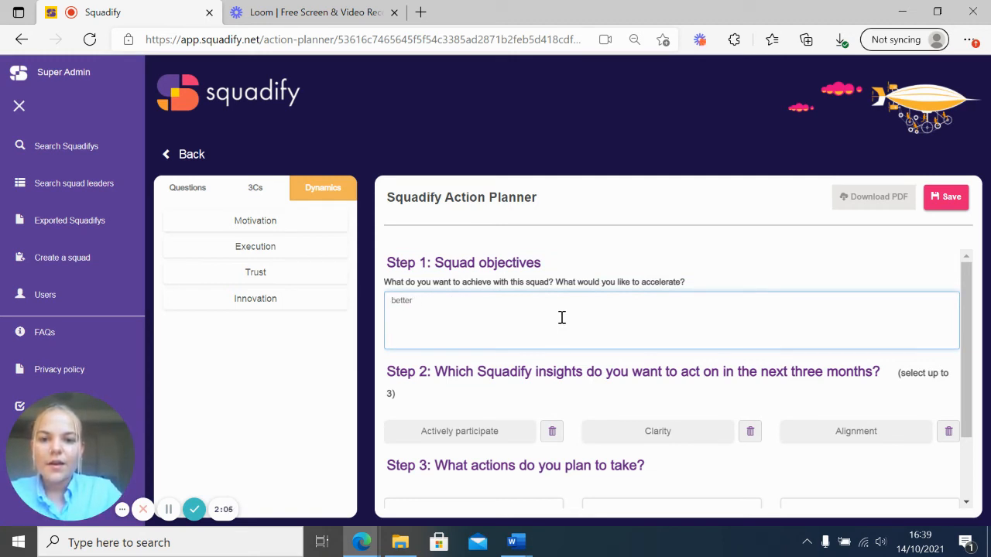
text( communication and)
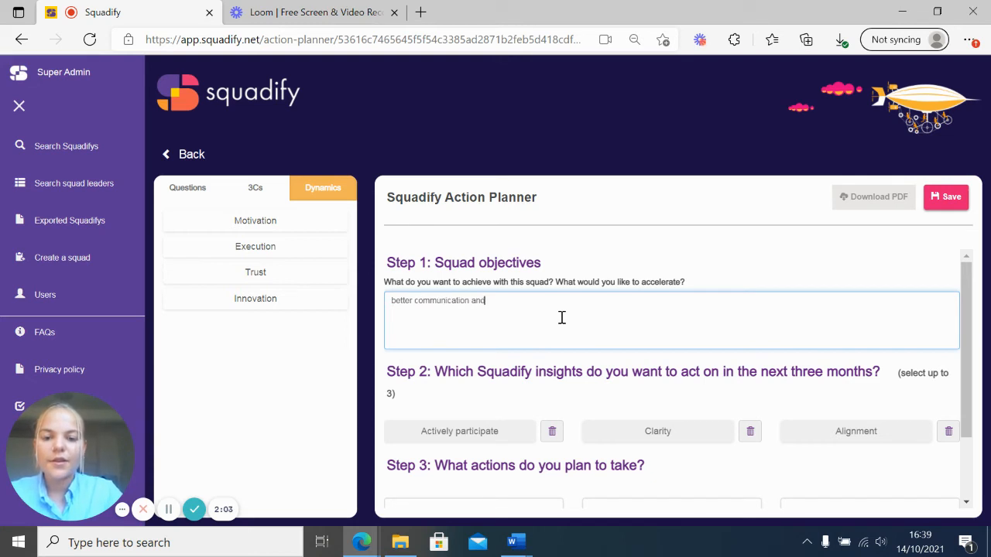
text( overall )
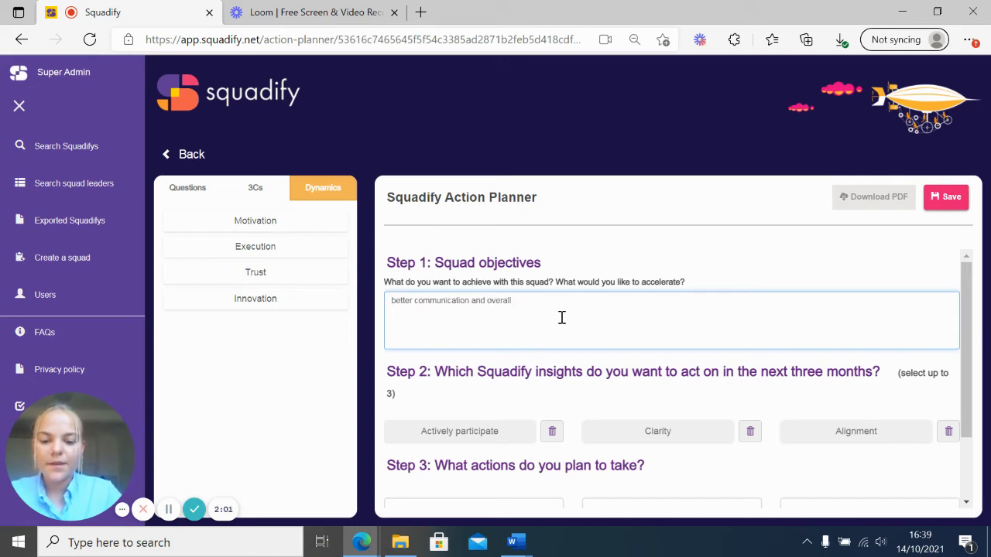
text(higher re)
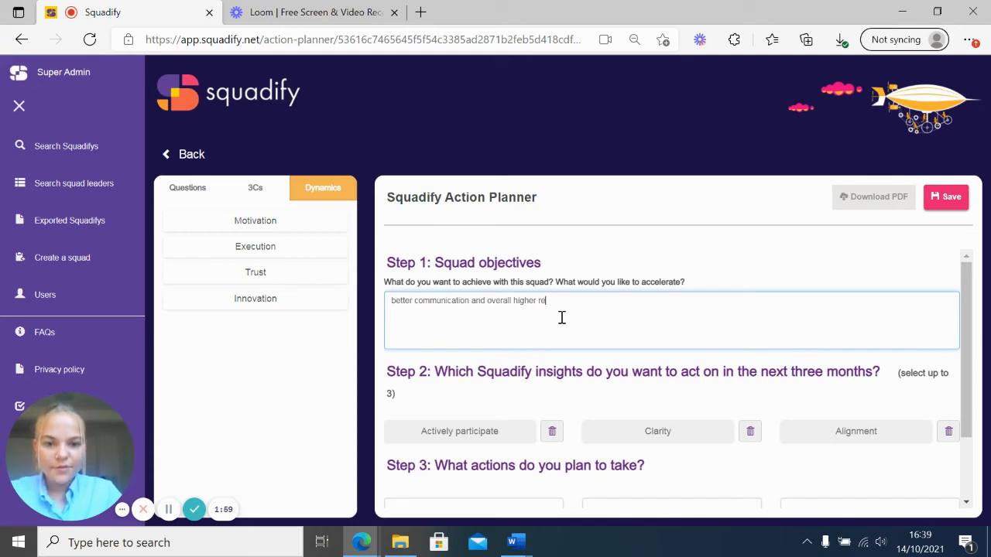
text(venue)
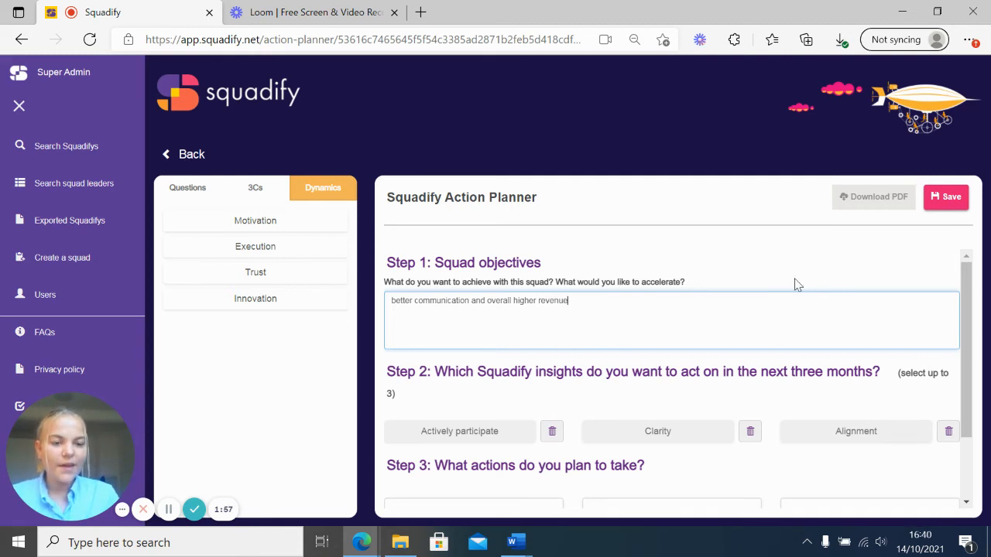
Fill in the Step 3 actions: "meetings" for Actively participate, "action plan" for Clarity and "meetings" for Alignment
scroll(716, 323, down, 1)
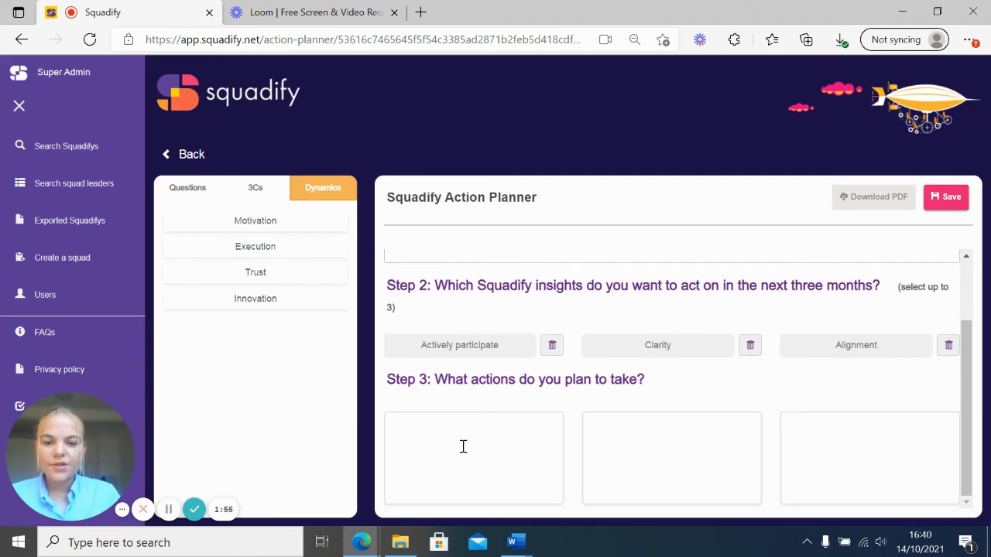
text(meetingd)
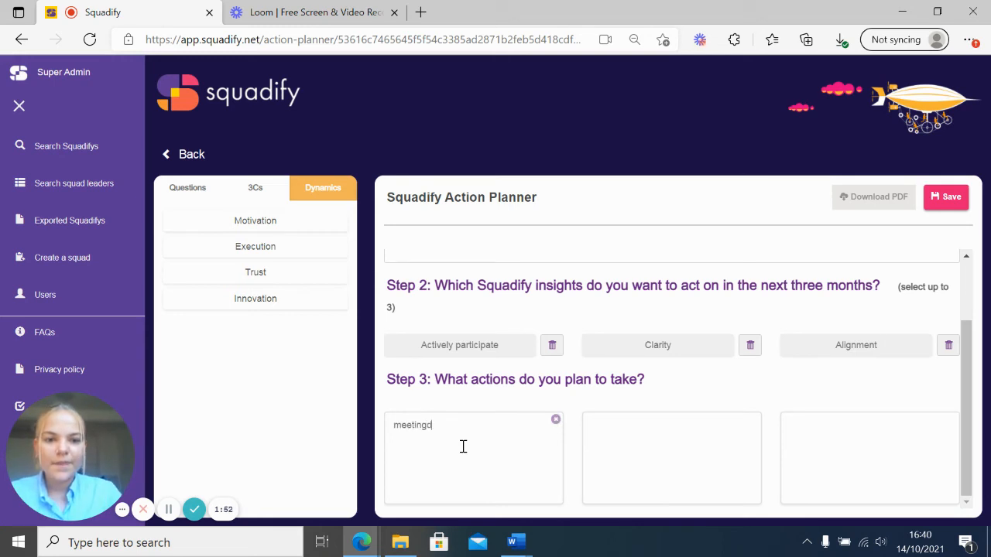
key(BackSpace)
text(s)
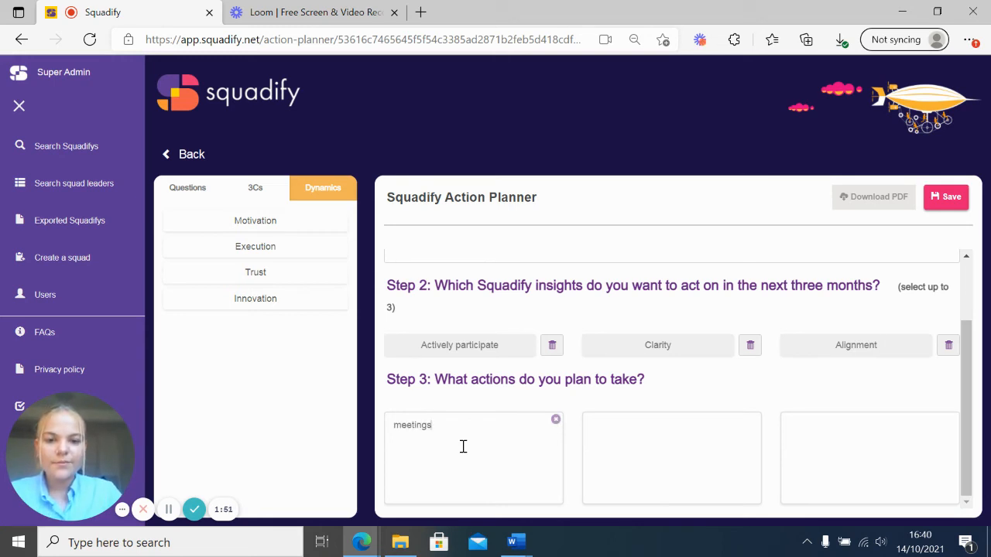
click(611, 443)
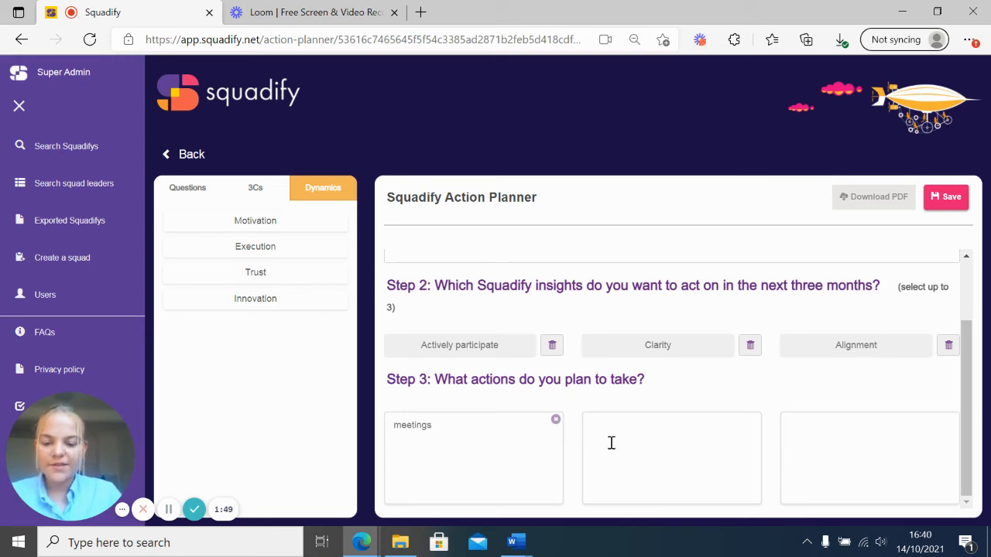
text(action plan)
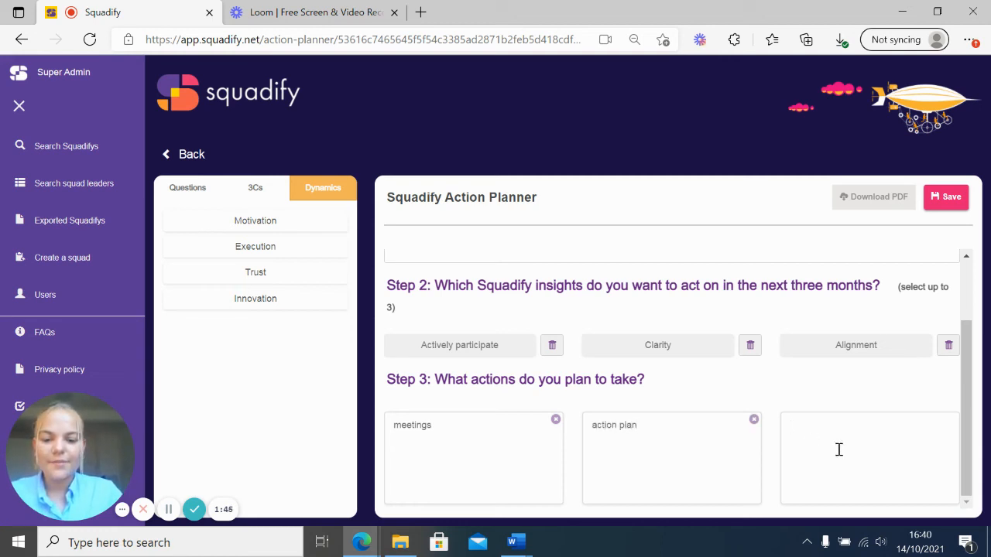
text(meetin)
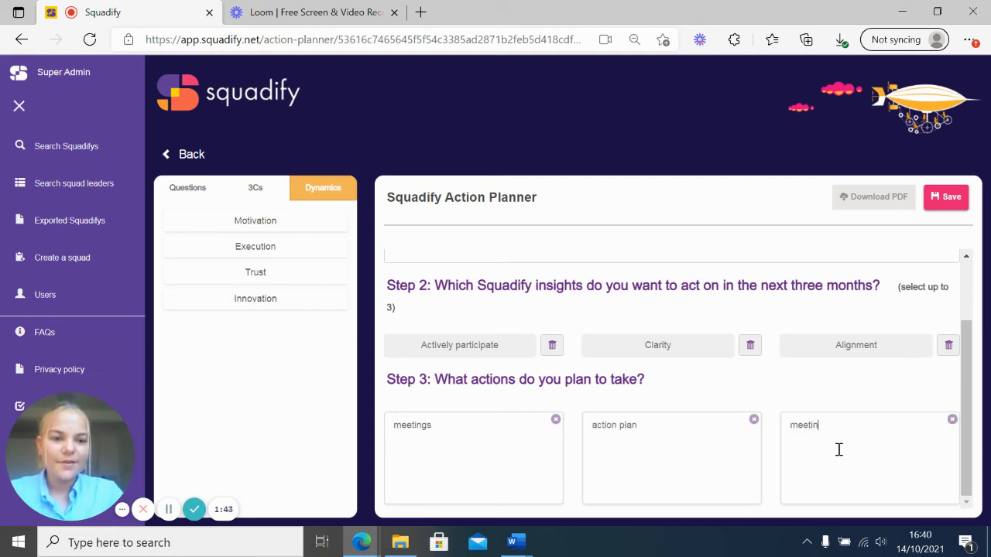
text(gs)
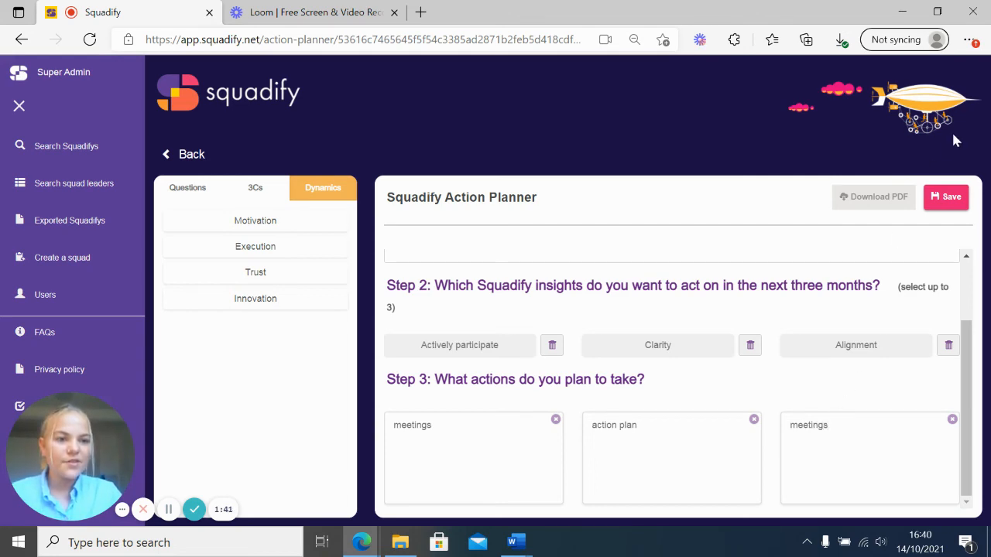
Save the action plan notes, choosing to continue editing, and download the plan as a PDF
scroll(824, 332, up, 1)
scroll(823, 331, up, 2)
click(941, 195)
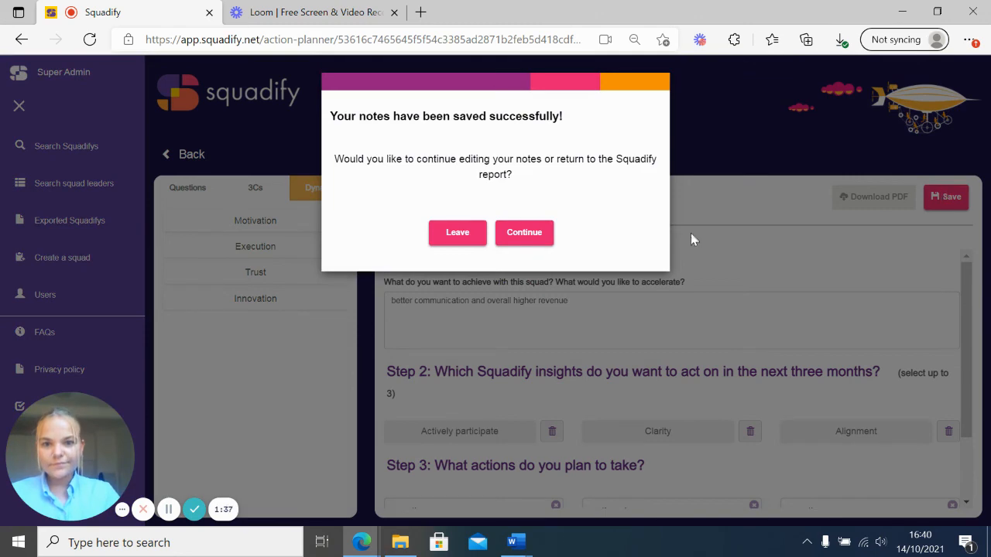
click(524, 233)
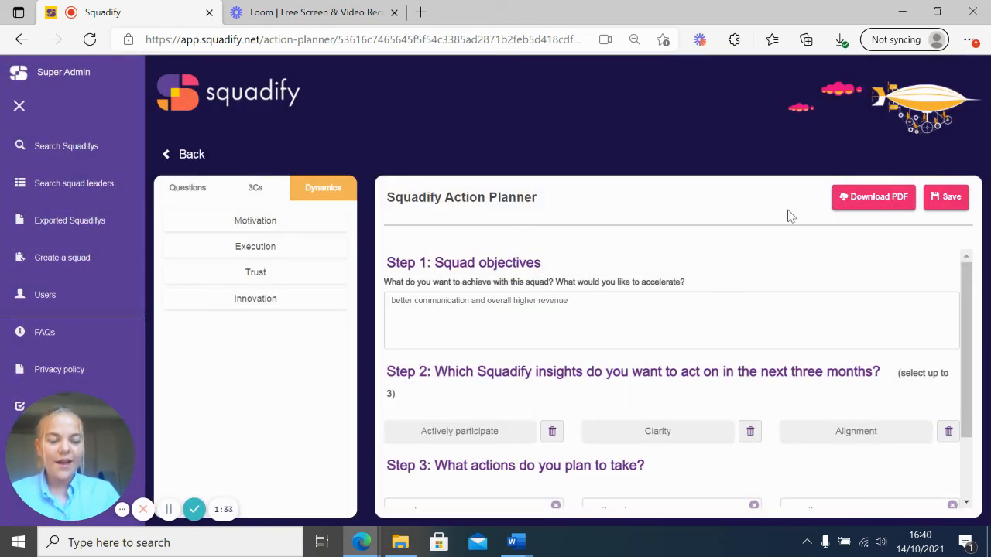
click(877, 203)
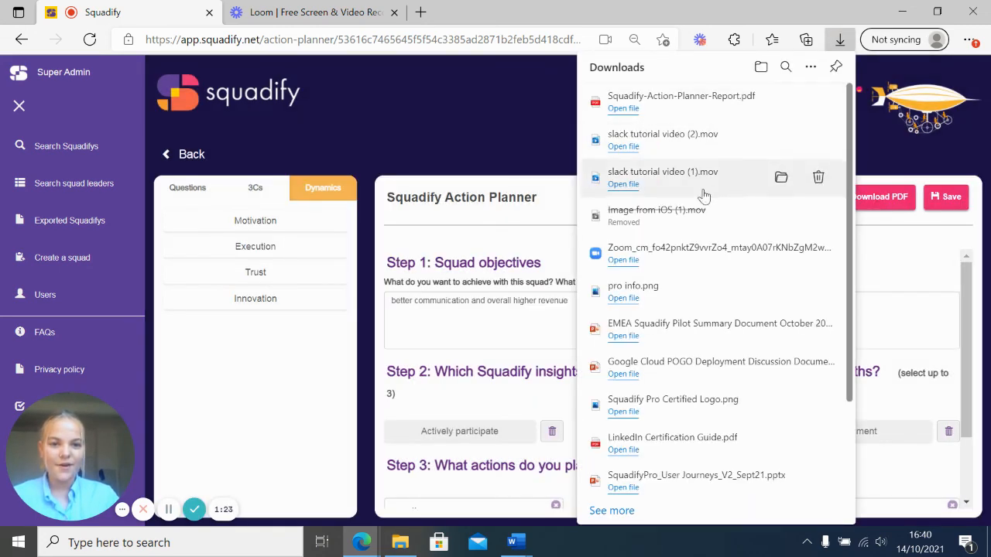
click(431, 137)
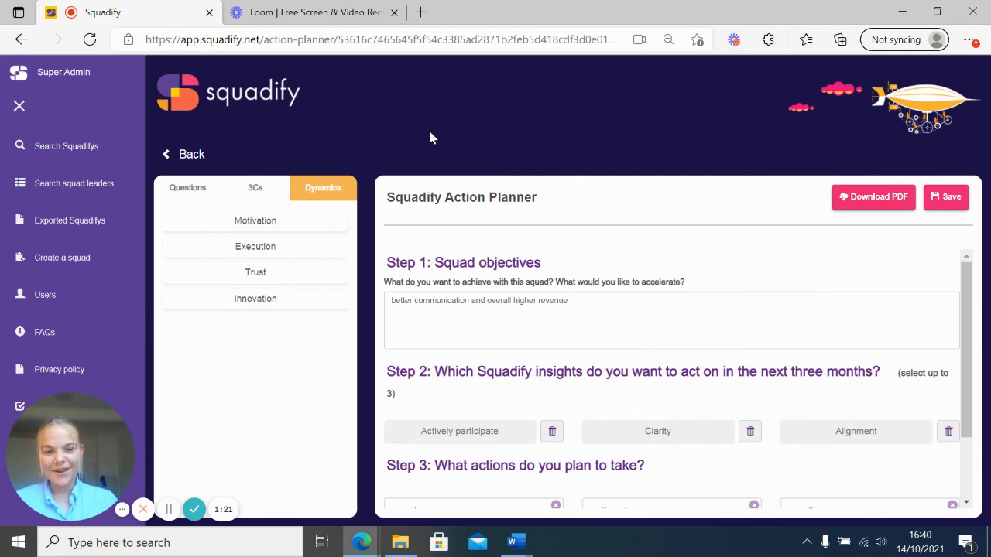